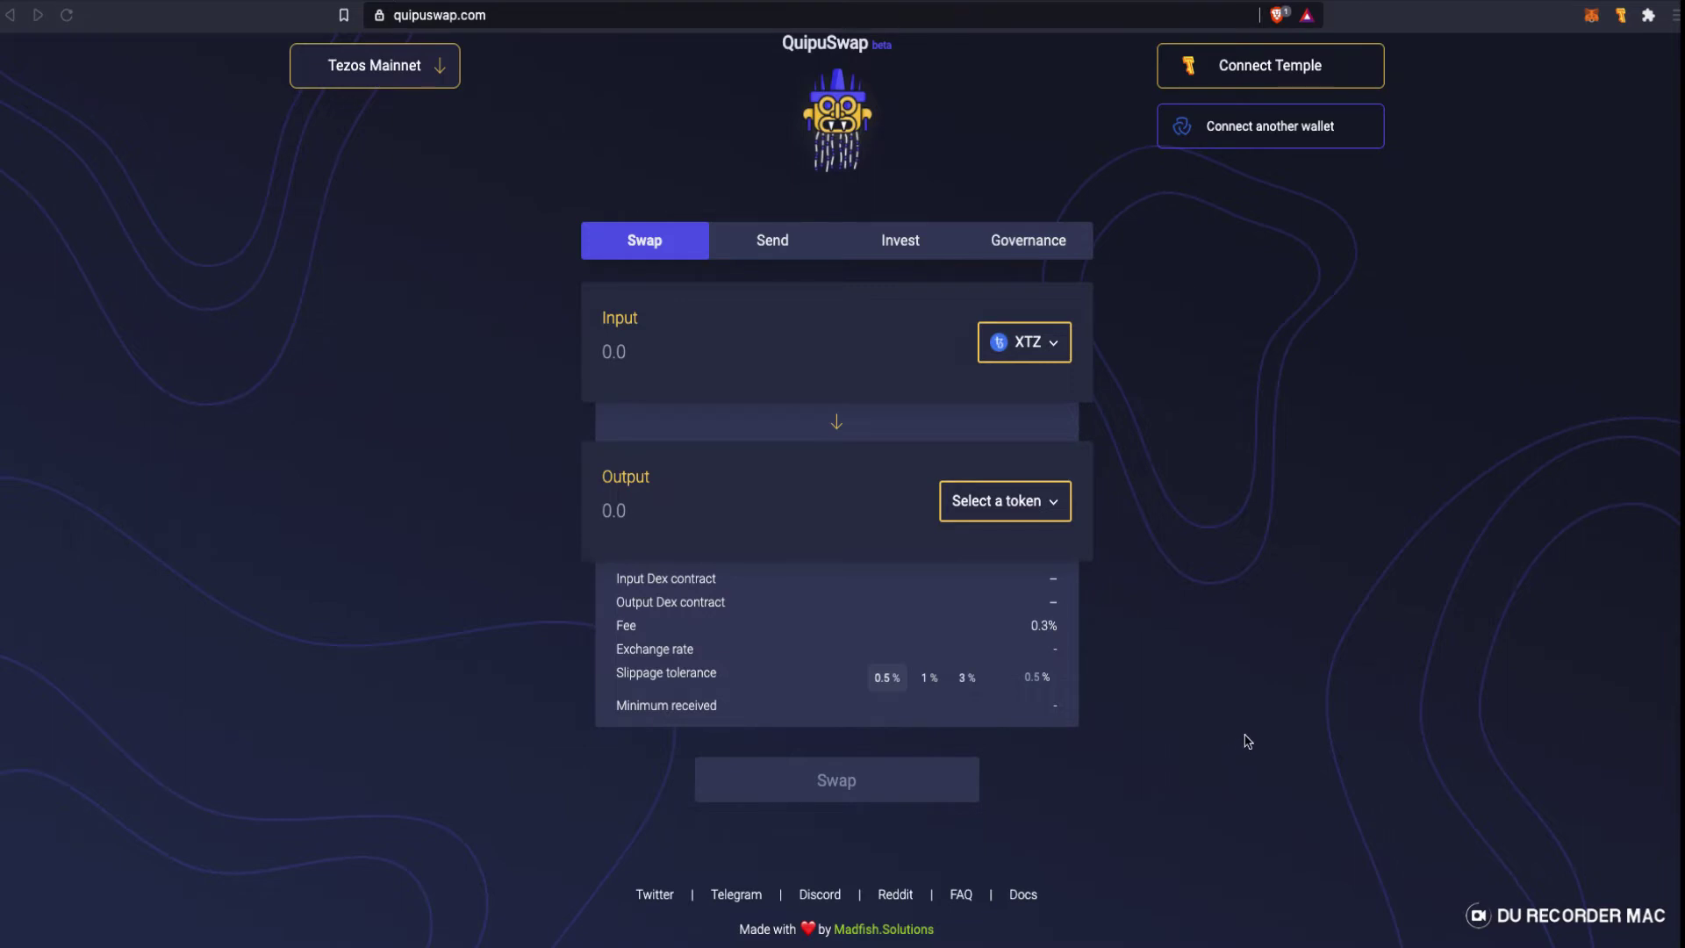
- Approve the Temple wallet connection and browse the Output token list
left_click(1280, 74)
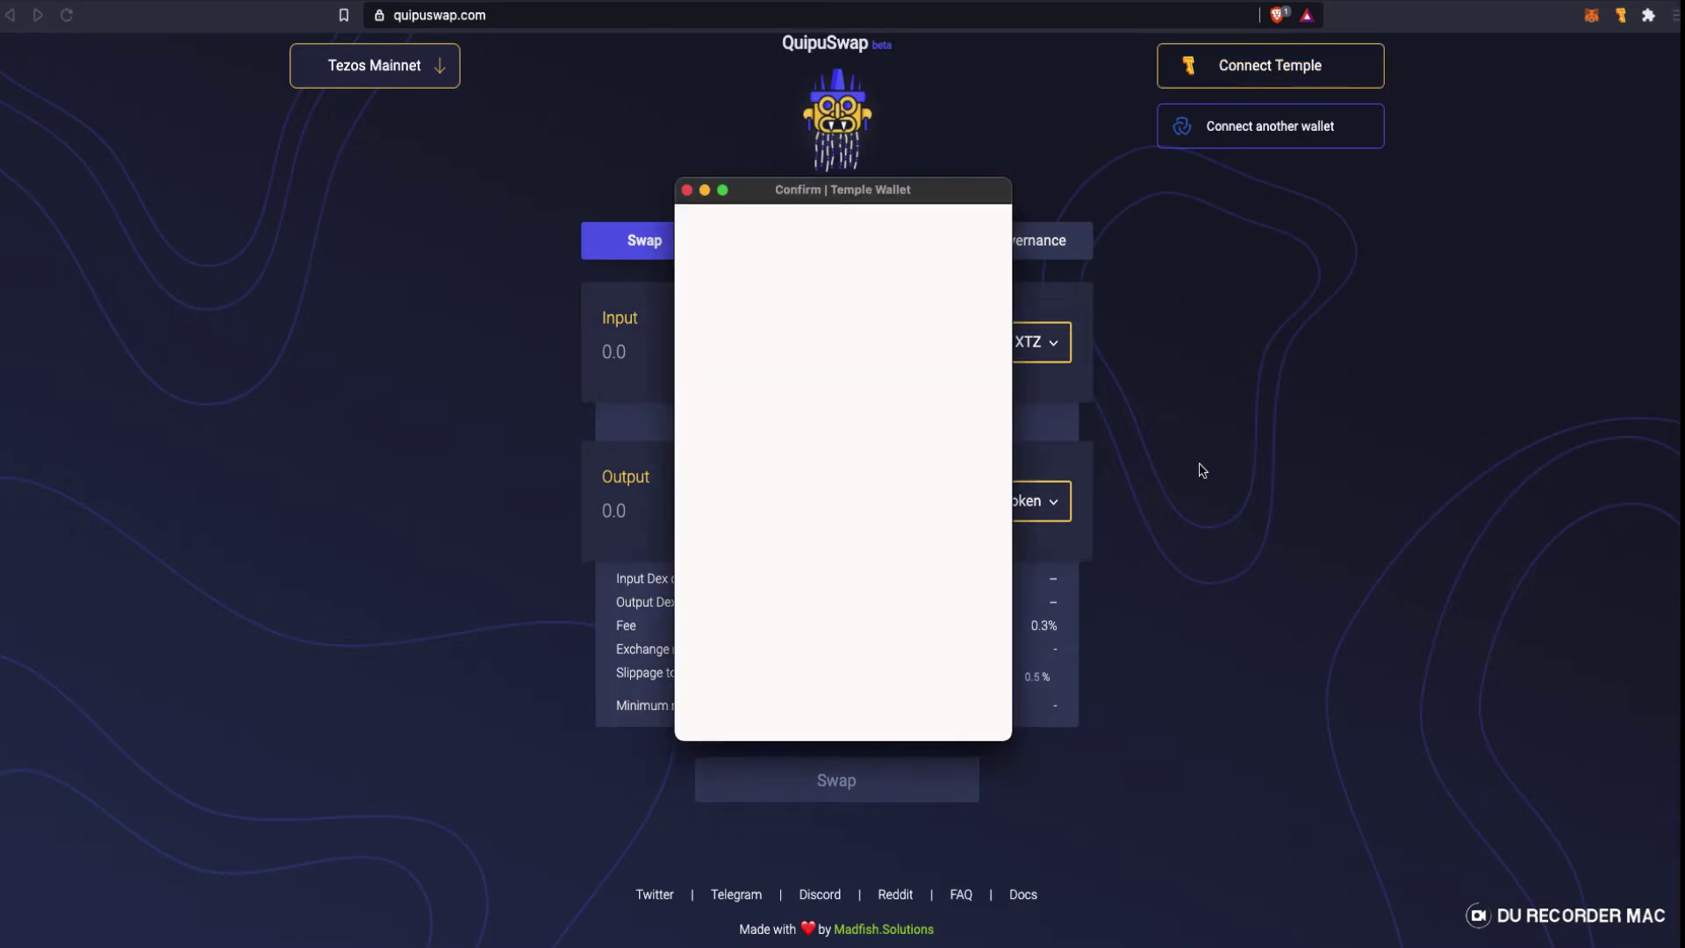
left_click(922, 708)
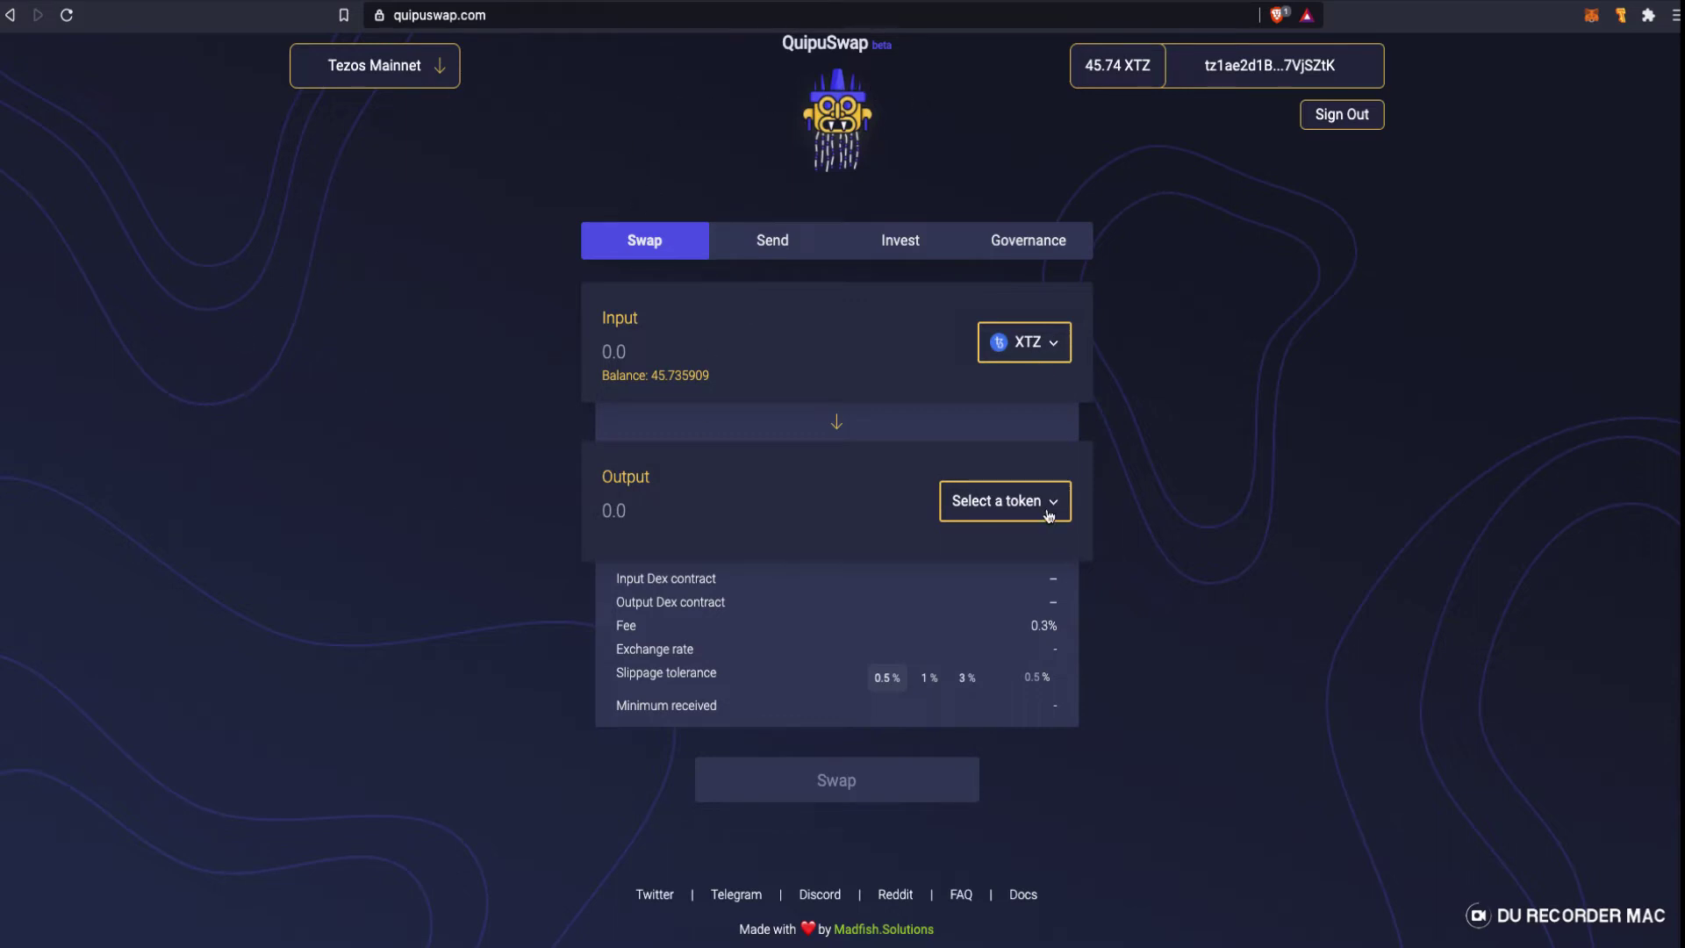
left_click(1046, 518)
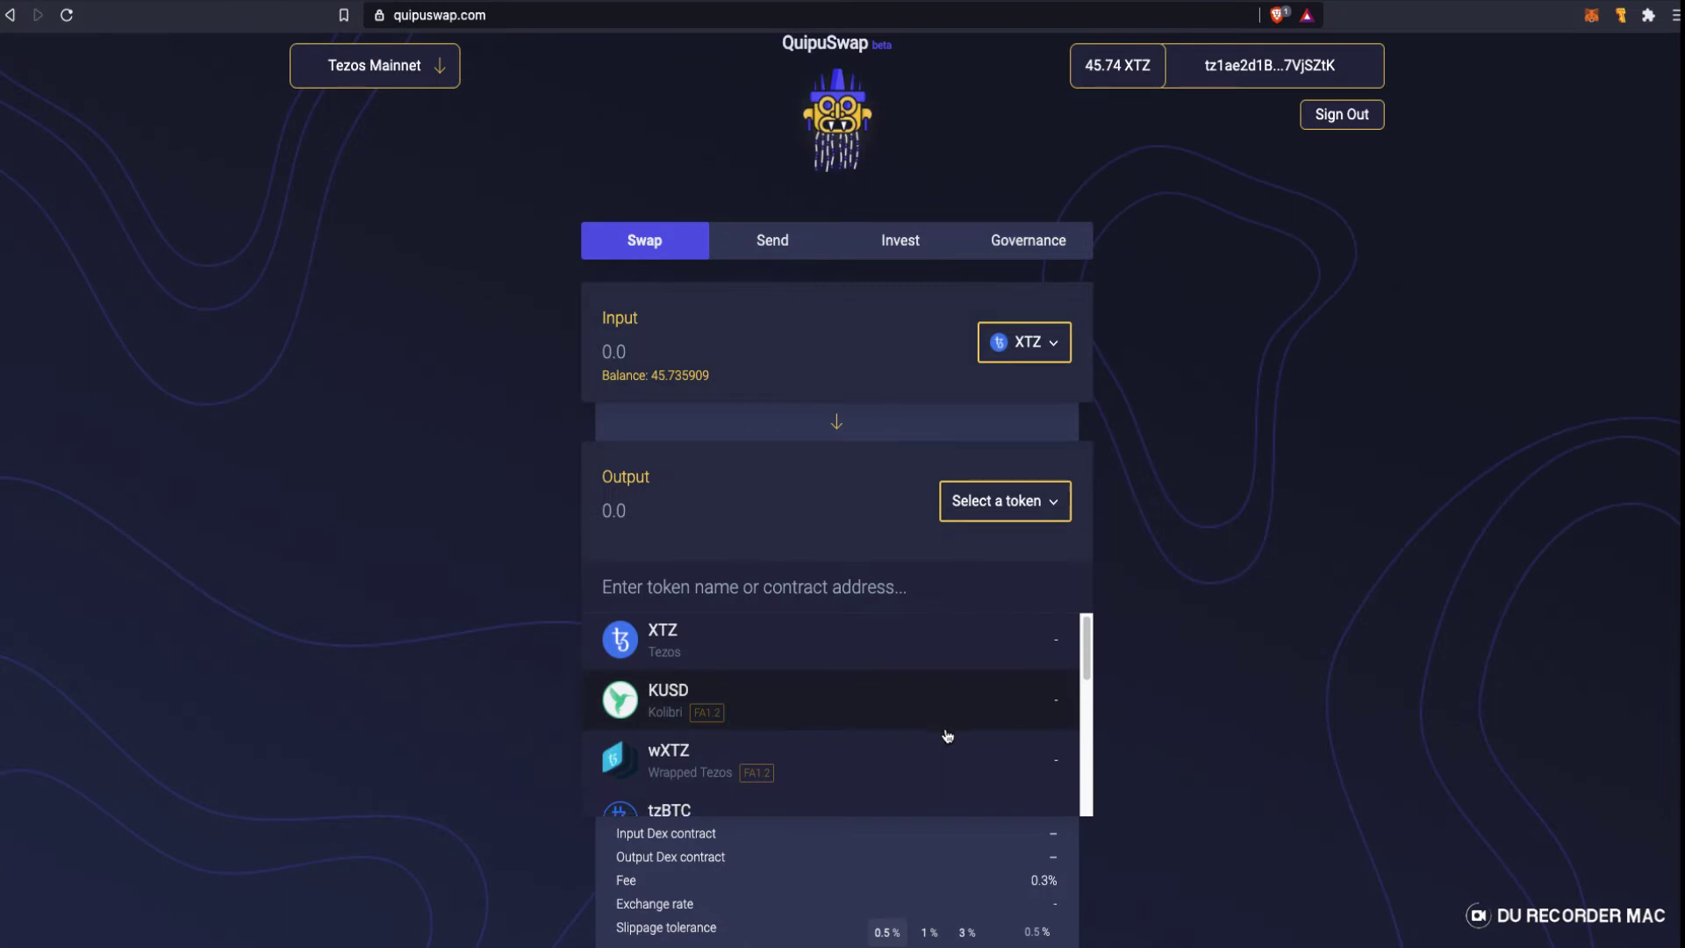
scroll(946, 734, "down", 1)
scroll(947, 735, "down", 1)
scroll(947, 735, "down", 1)
scroll(948, 735, "down", 1)
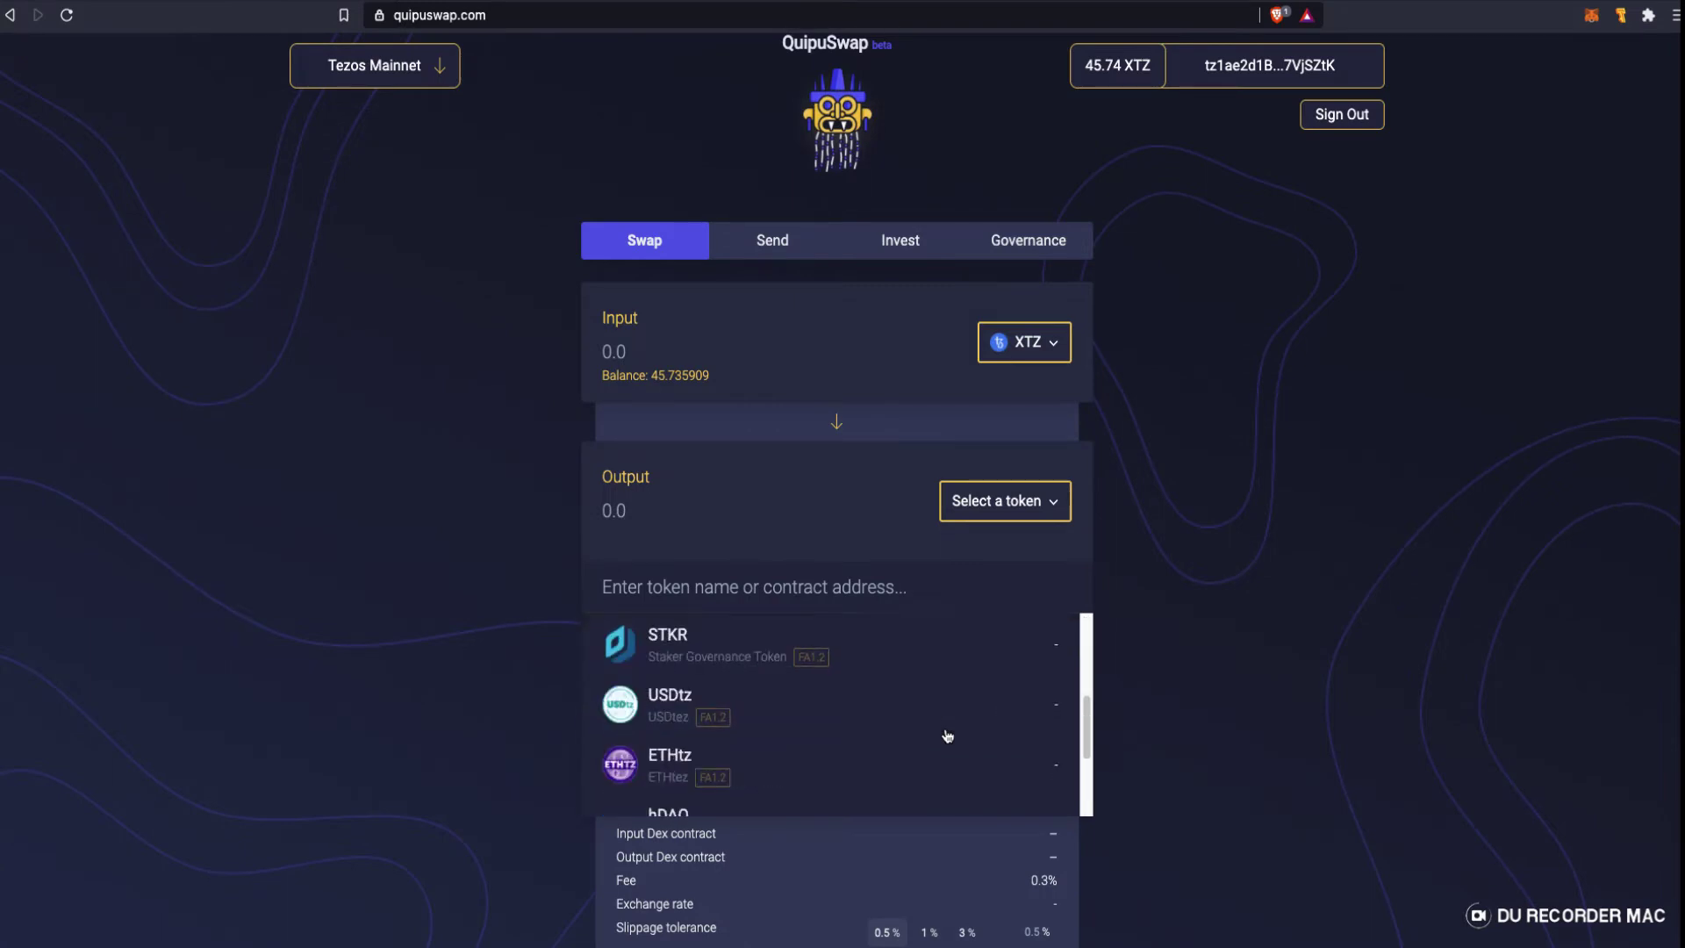
scroll(946, 735, "down", 1)
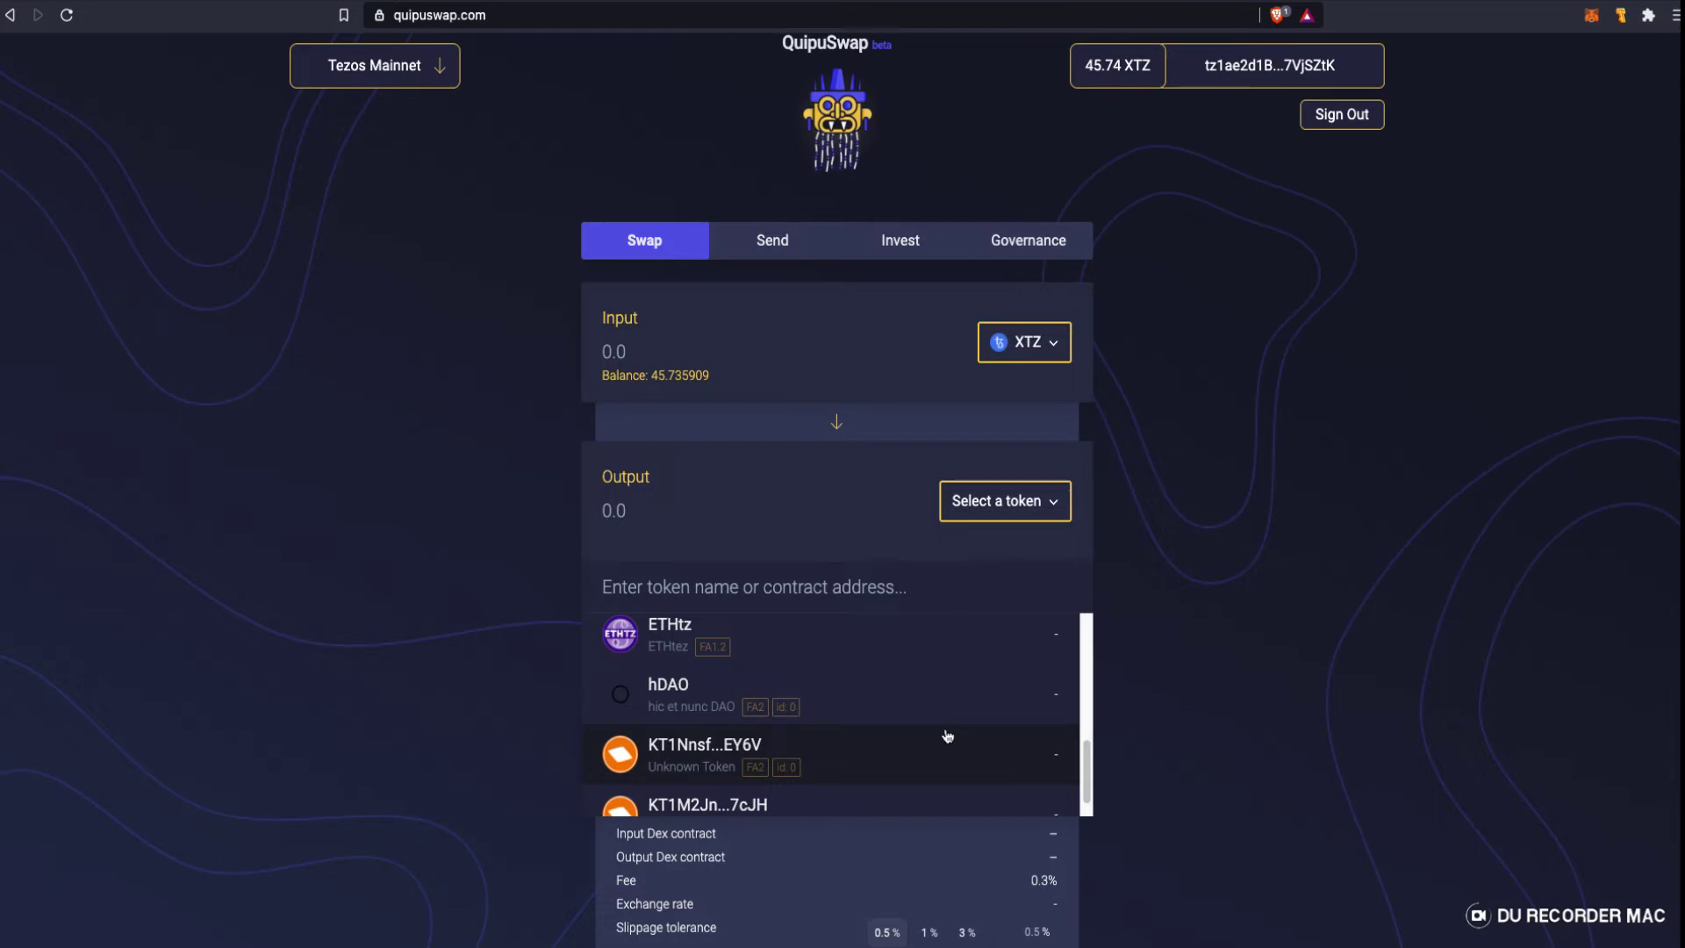
scroll(947, 735, "down", 1)
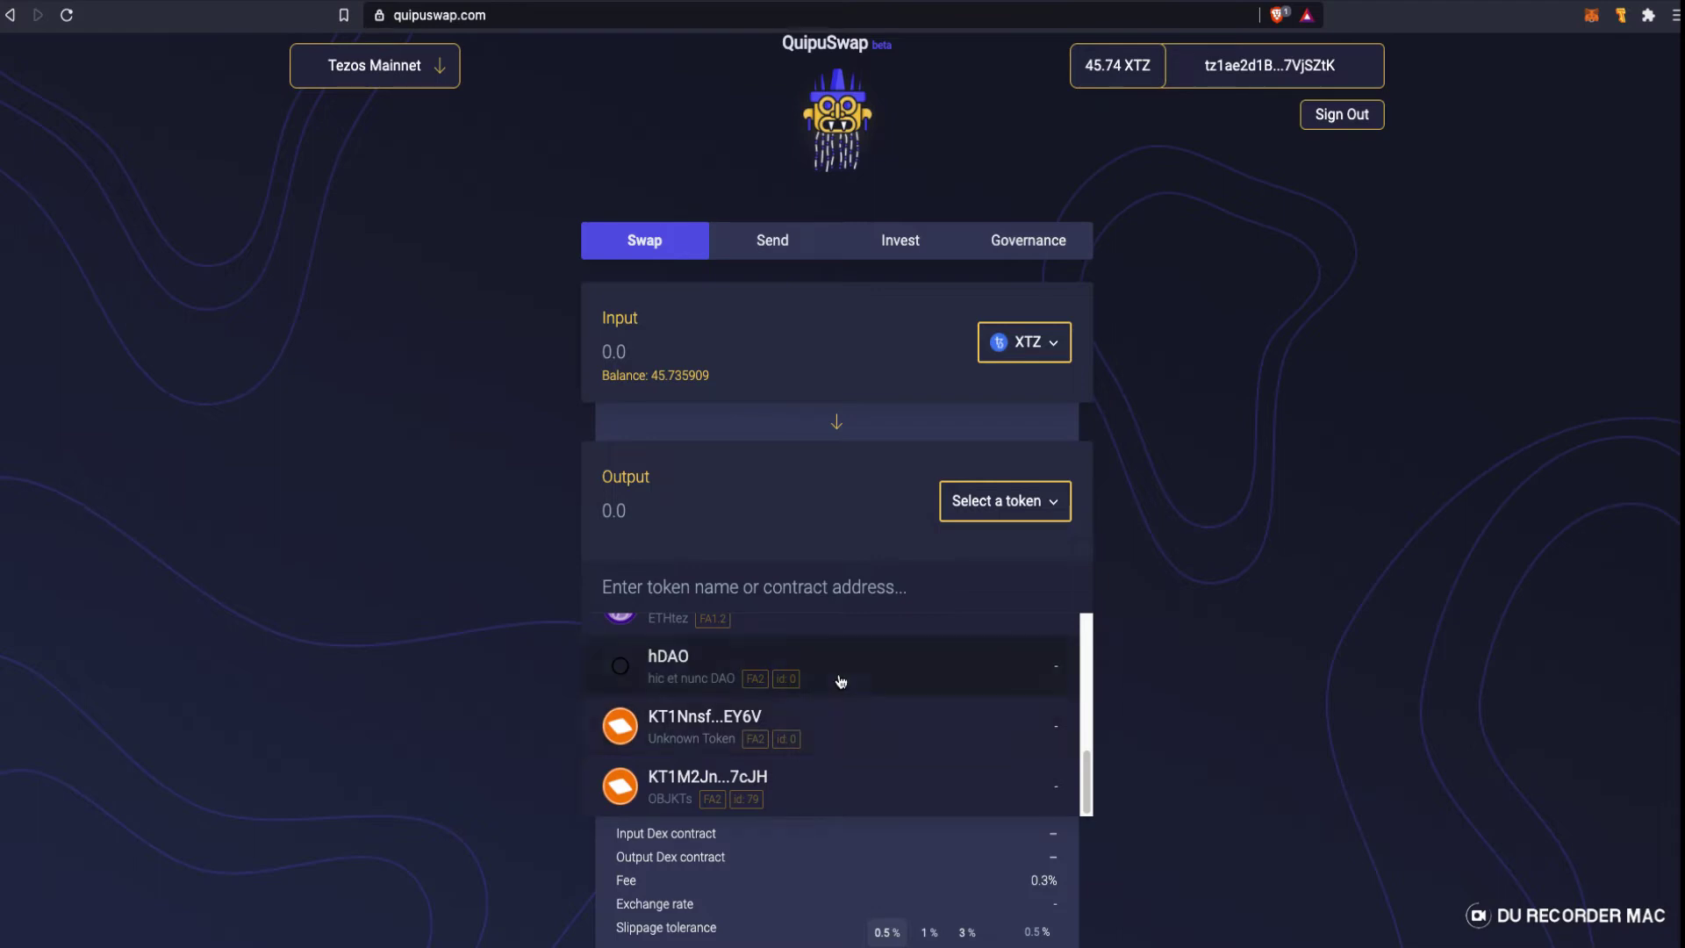
scroll(526, 645, "up", 1)
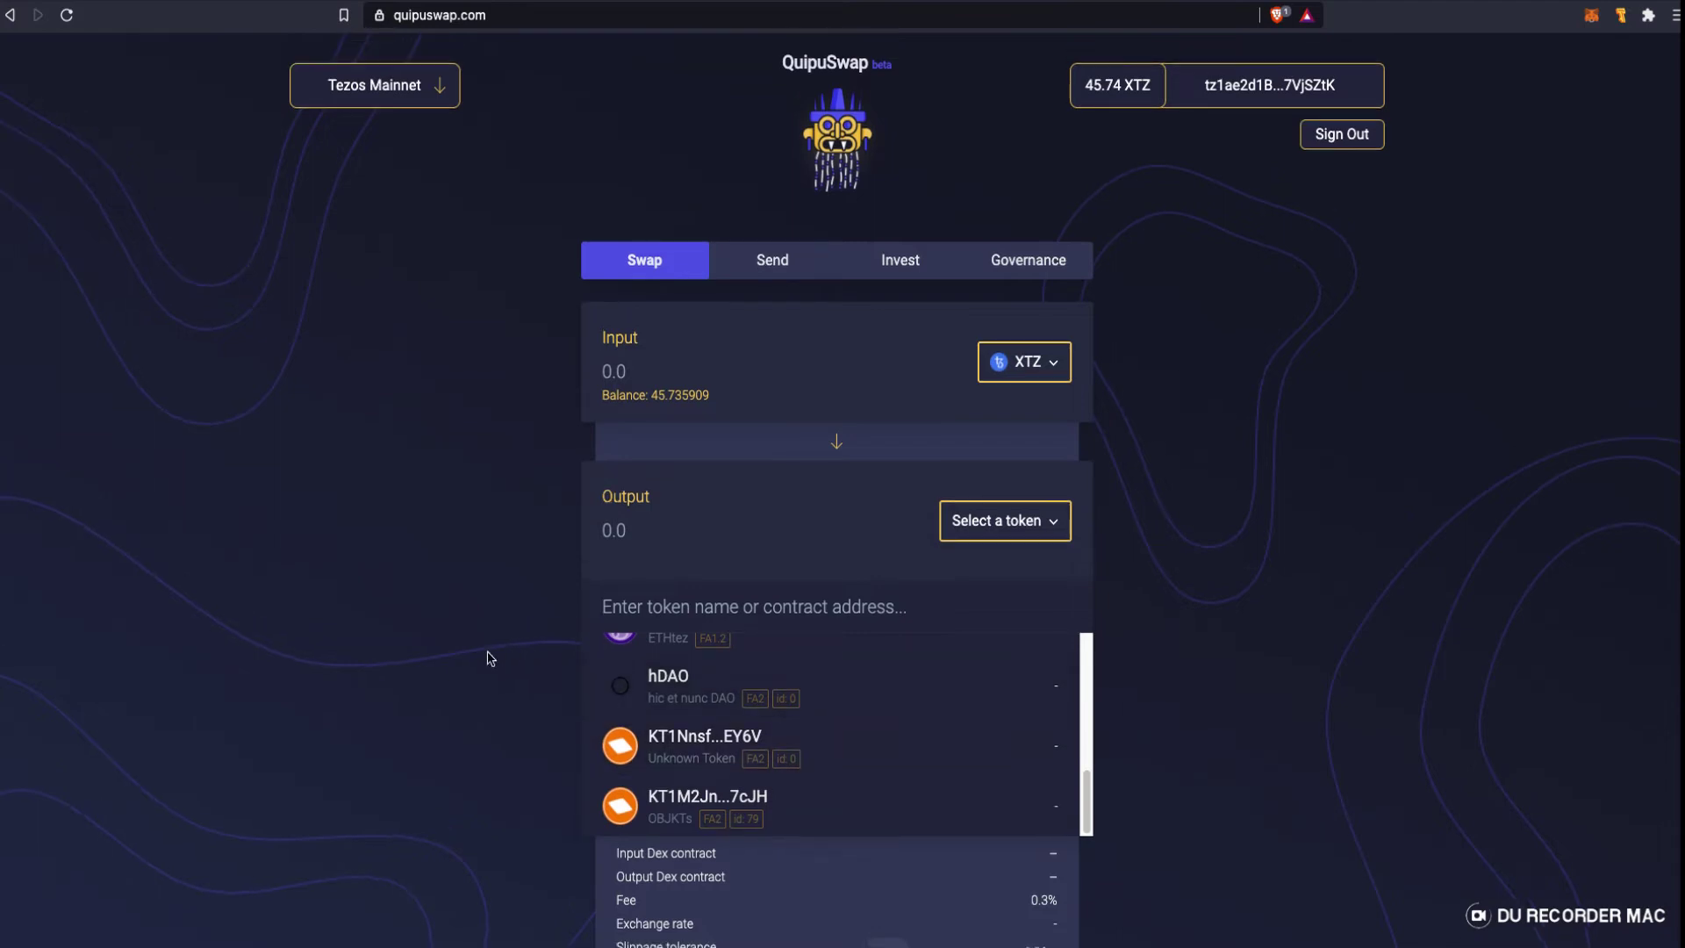
scroll(909, 705, "up", 3)
scroll(910, 705, "up", 2)
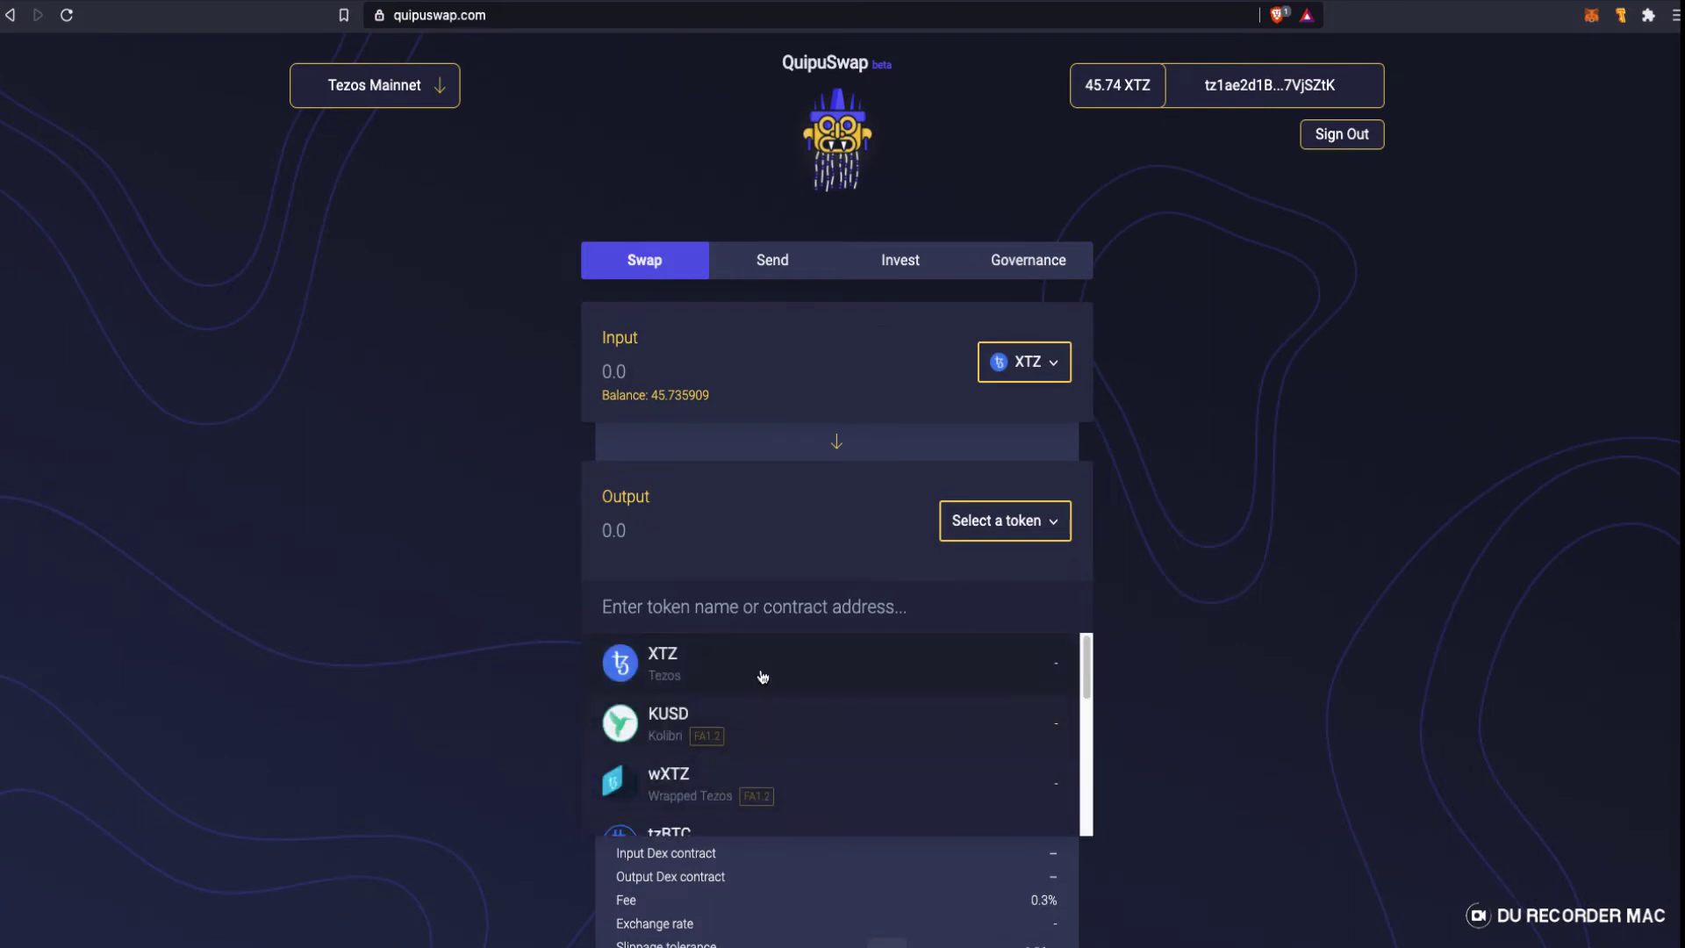
- Switch to the Invest tab's Add Liquidity view
left_click(892, 259)
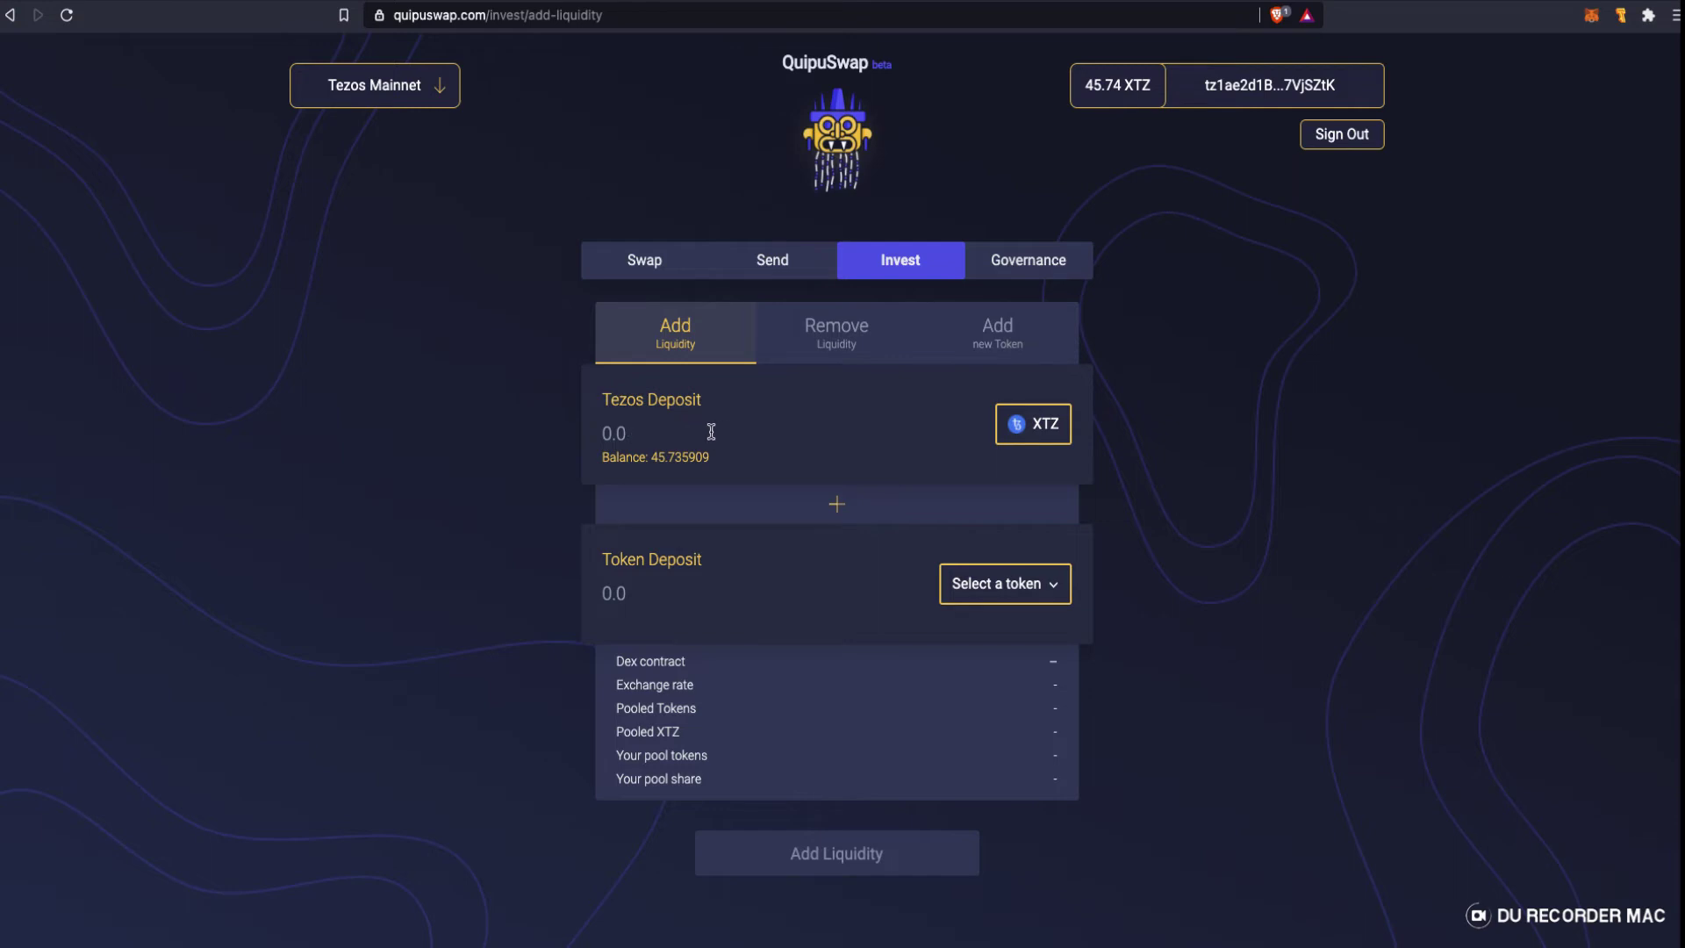
- Choose hDAO as the token to deposit alongside Tezos
left_click(1047, 593)
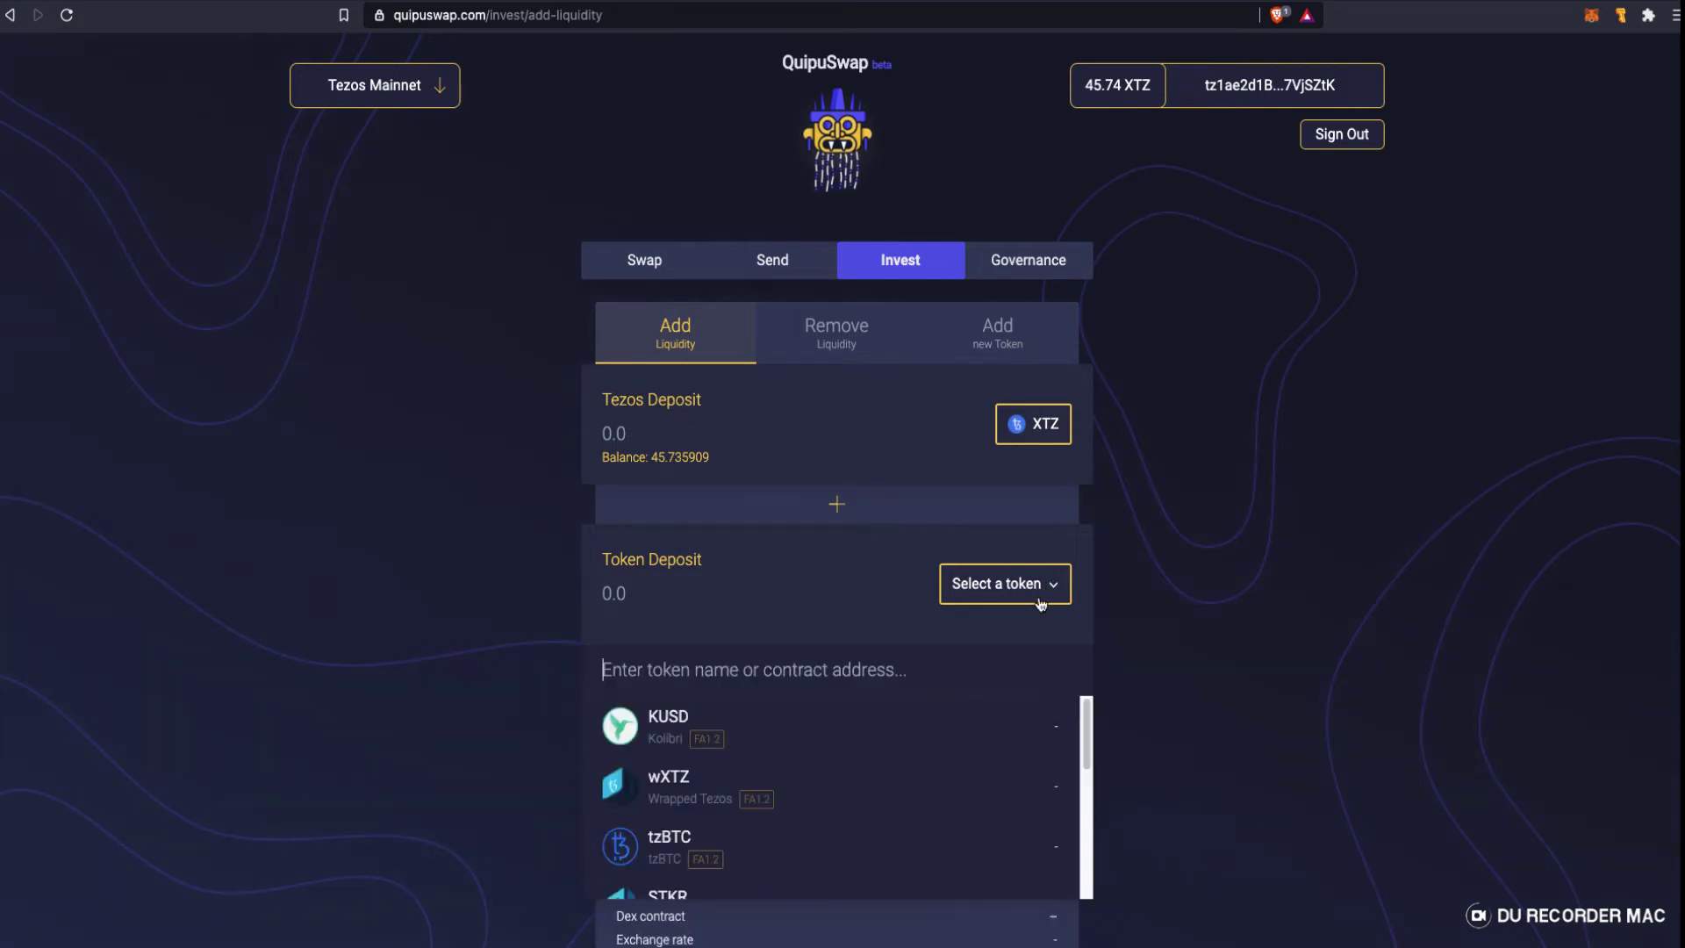
scroll(854, 851, "down", 5)
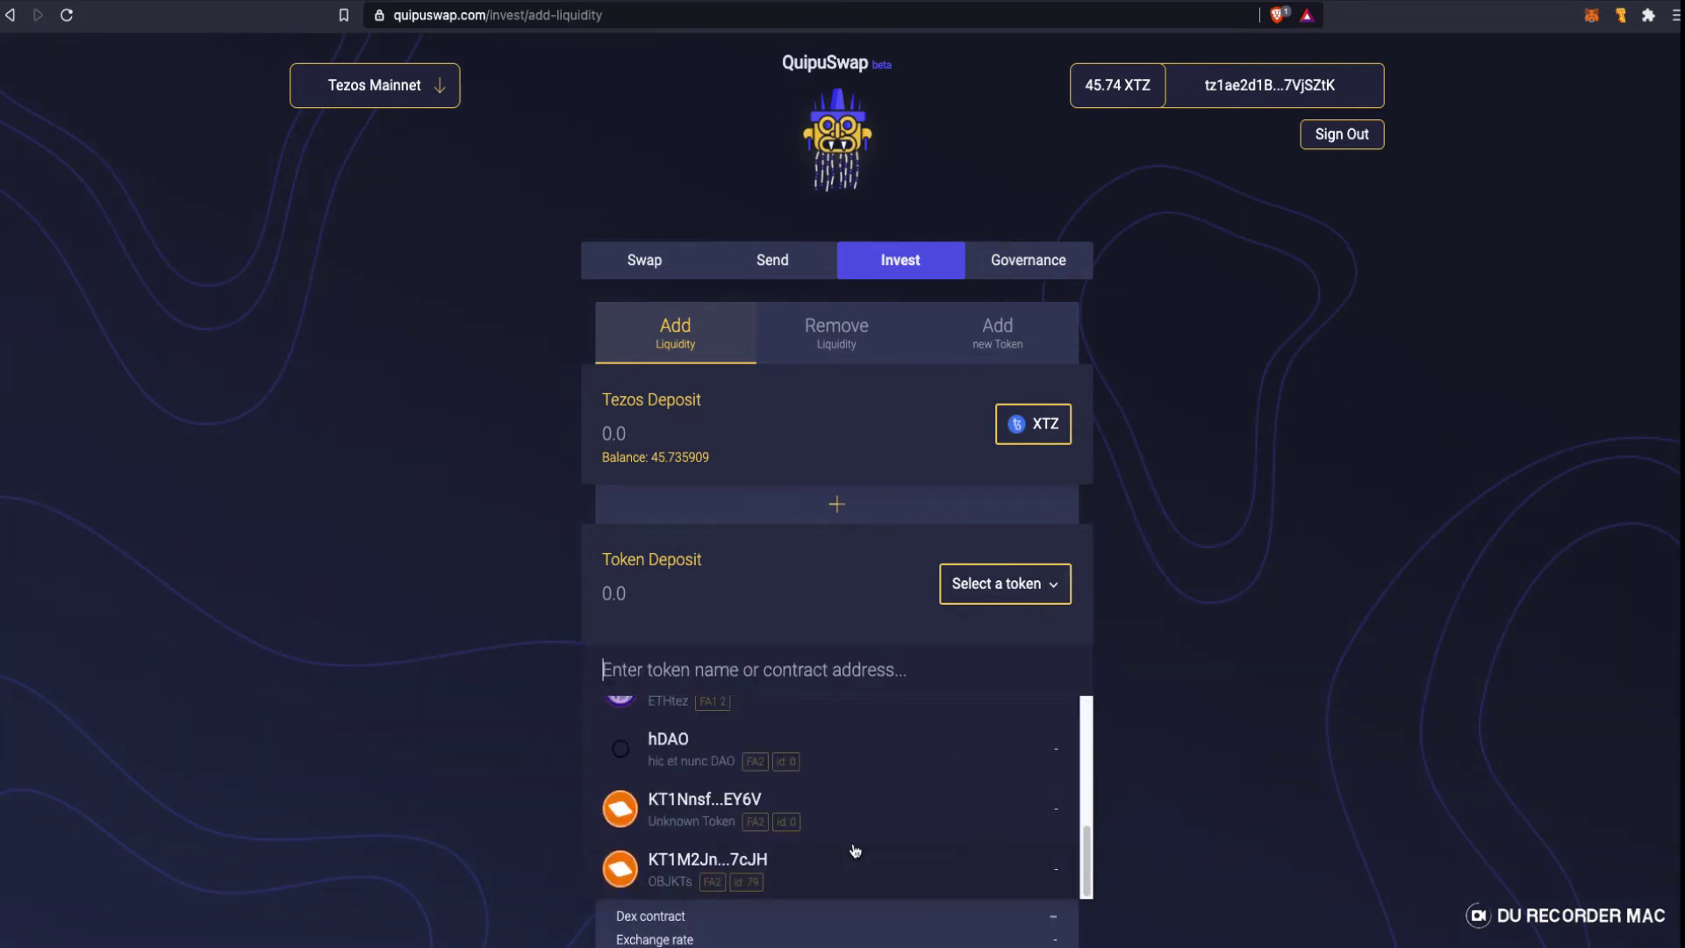
left_click(895, 748)
left_click(638, 423)
type("1")
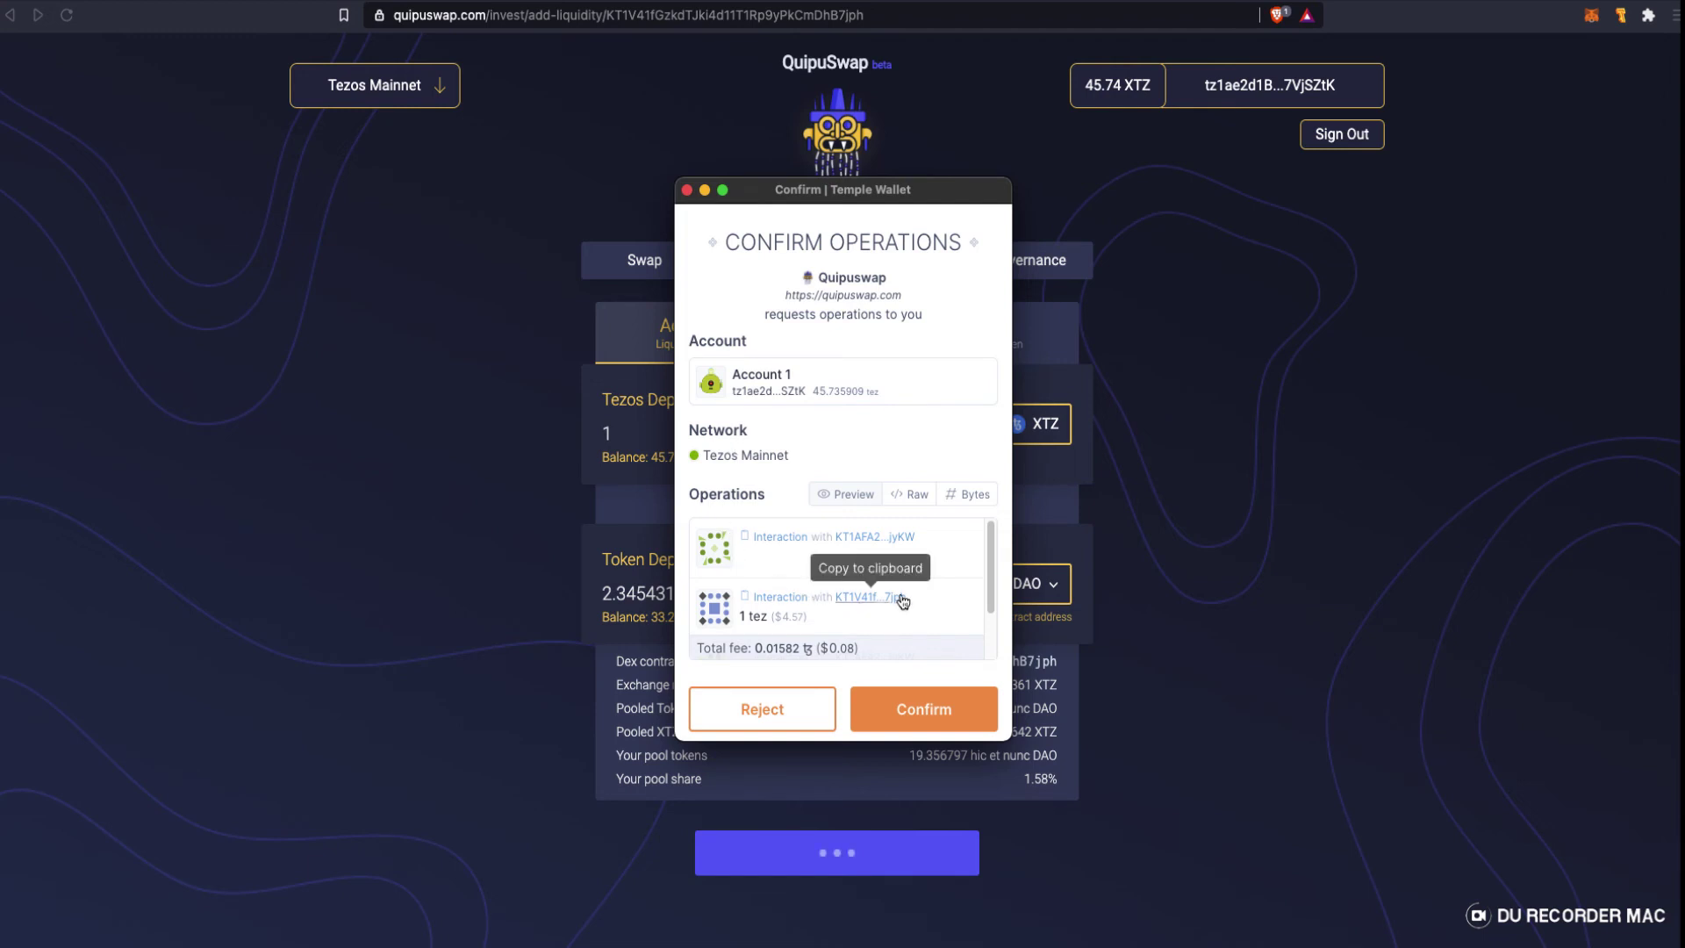
scroll(817, 580, "down", 1)
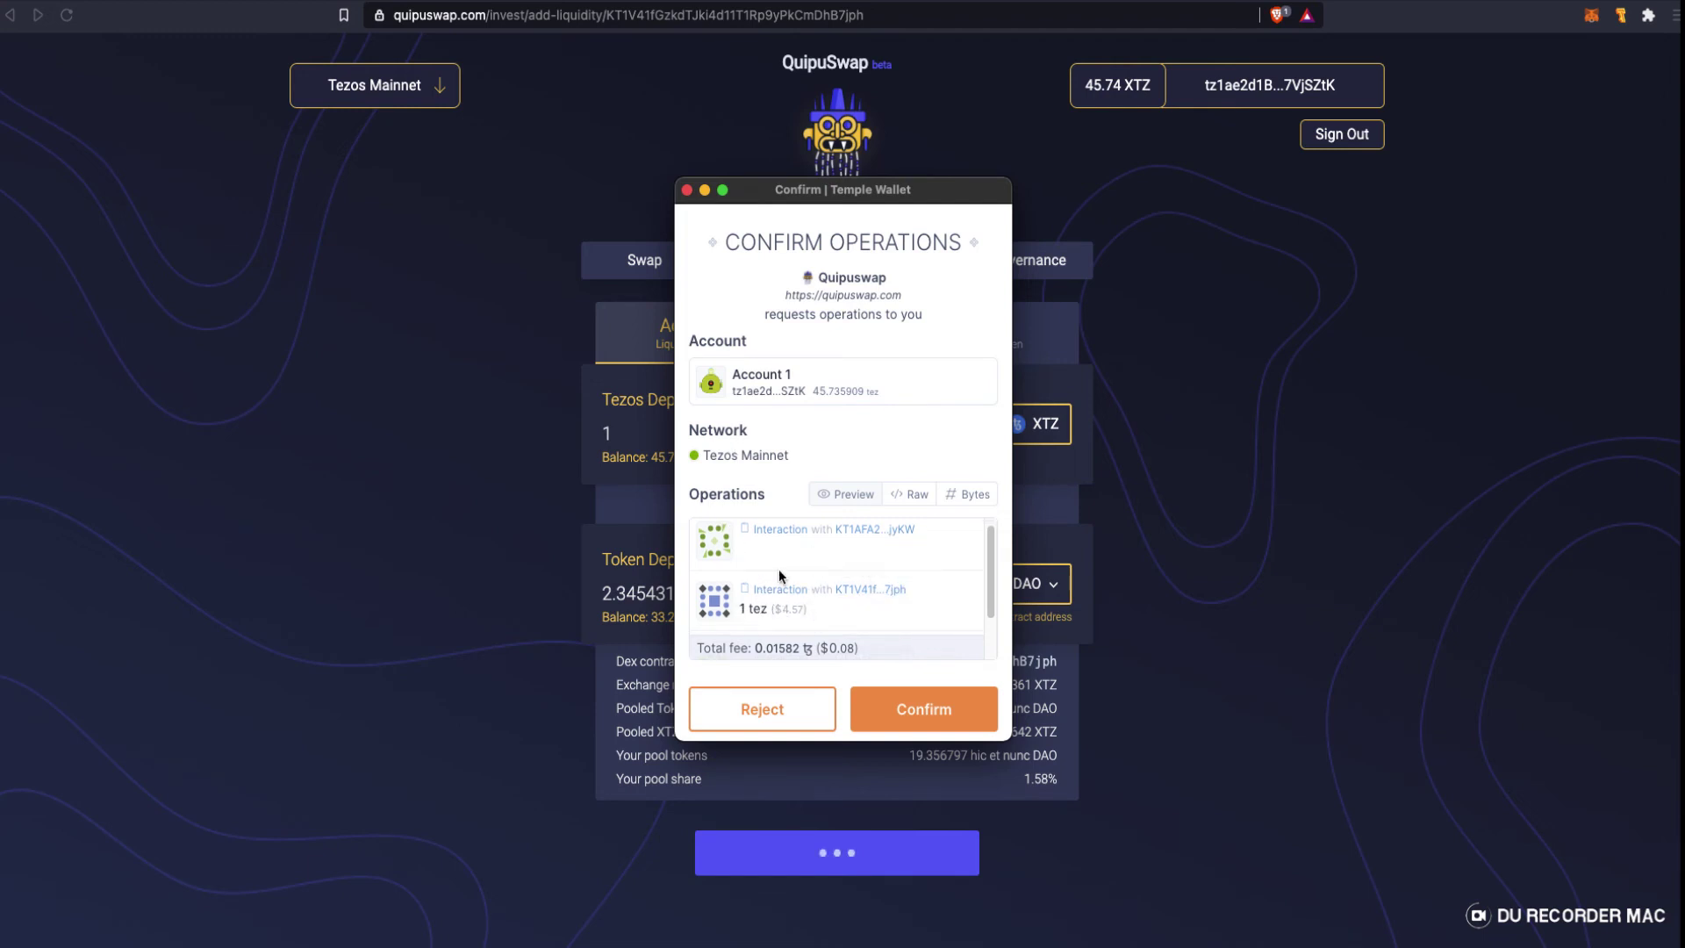
scroll(777, 606, "up", 1)
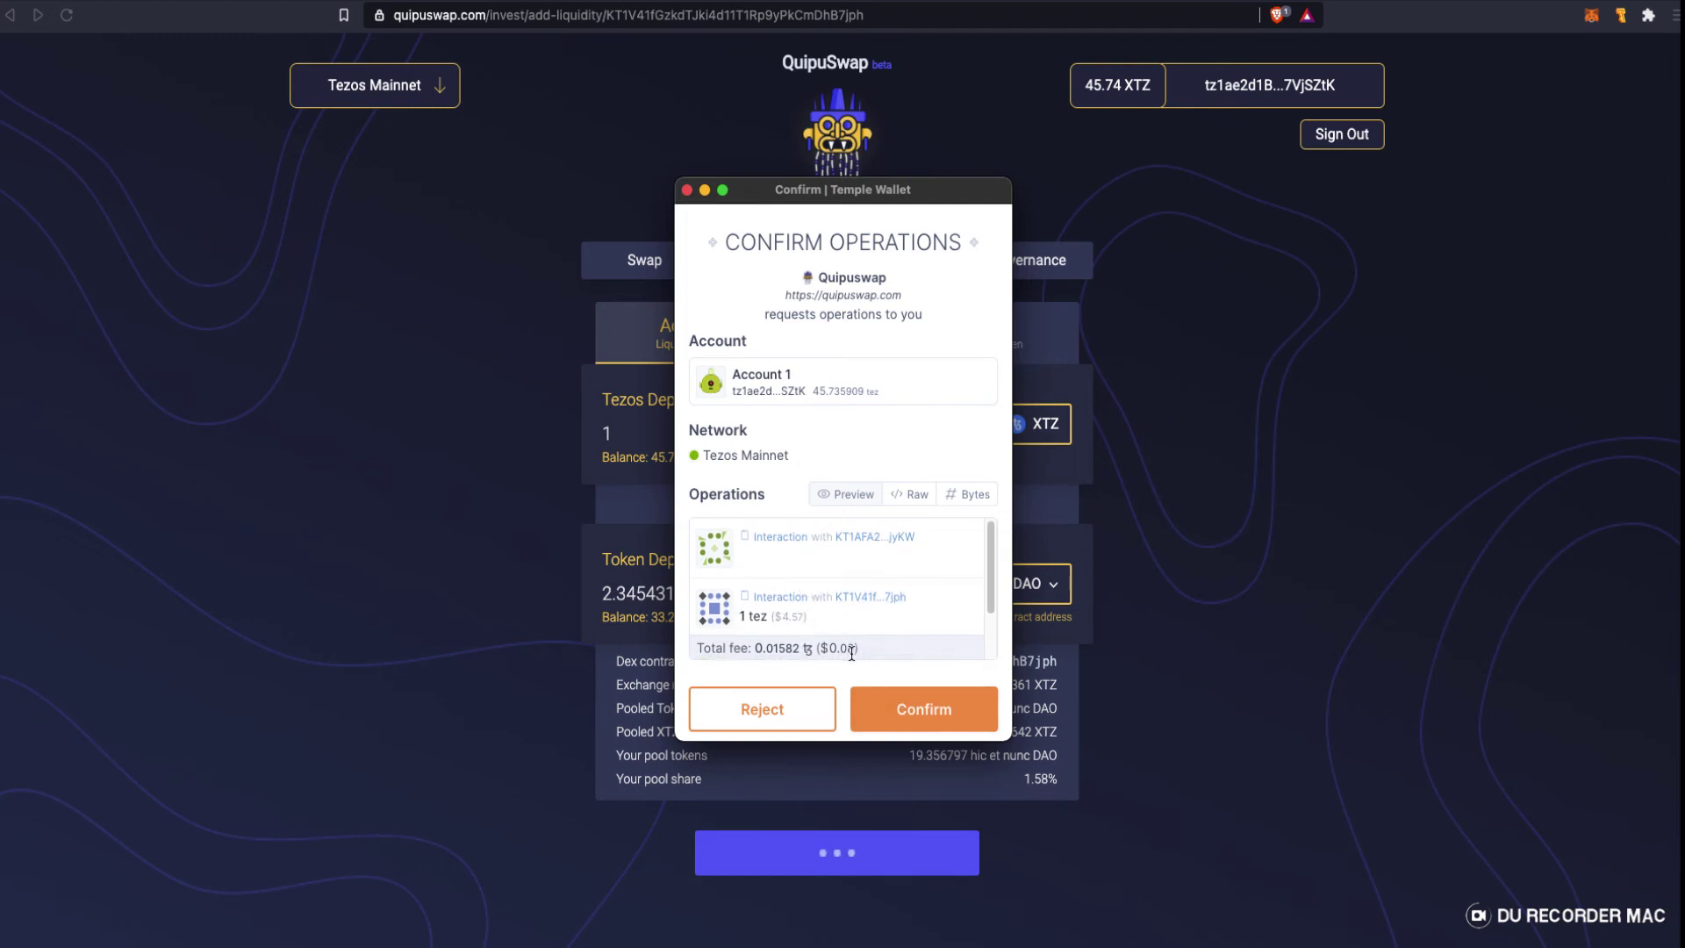
- Confirm the Temple operations adding 1 XTZ and 2.345431 hDAO
left_click(925, 710)
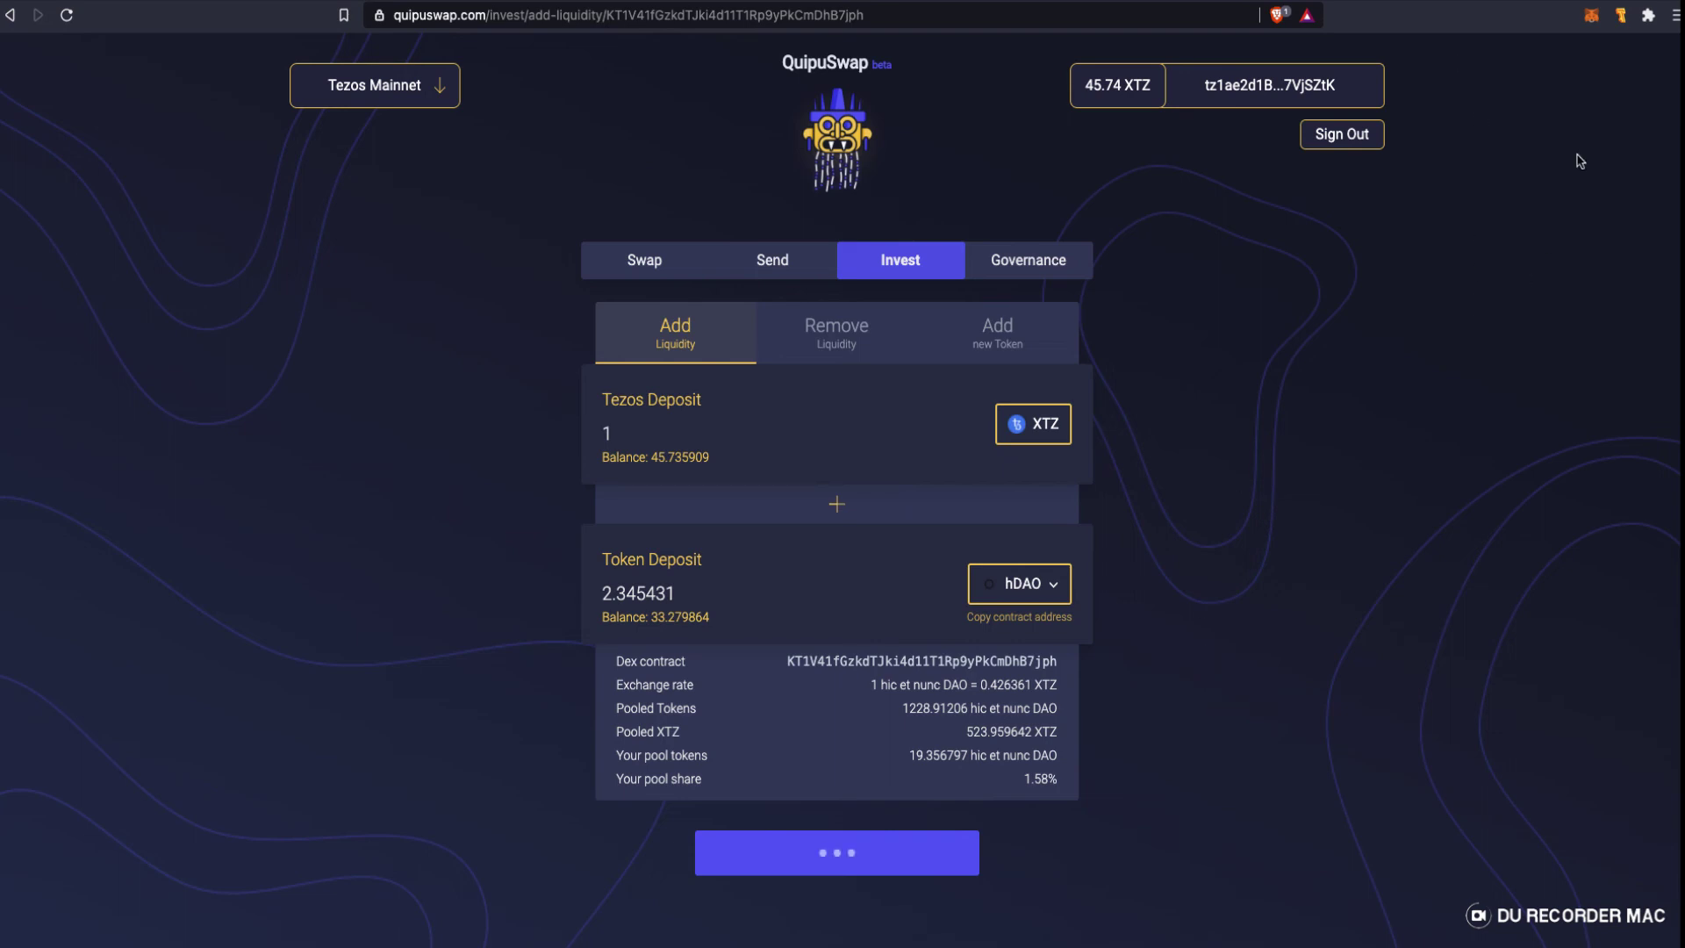
- Review the pending add-liquidity operation in Temple's Activity list, then close the wallet
left_click(1620, 15)
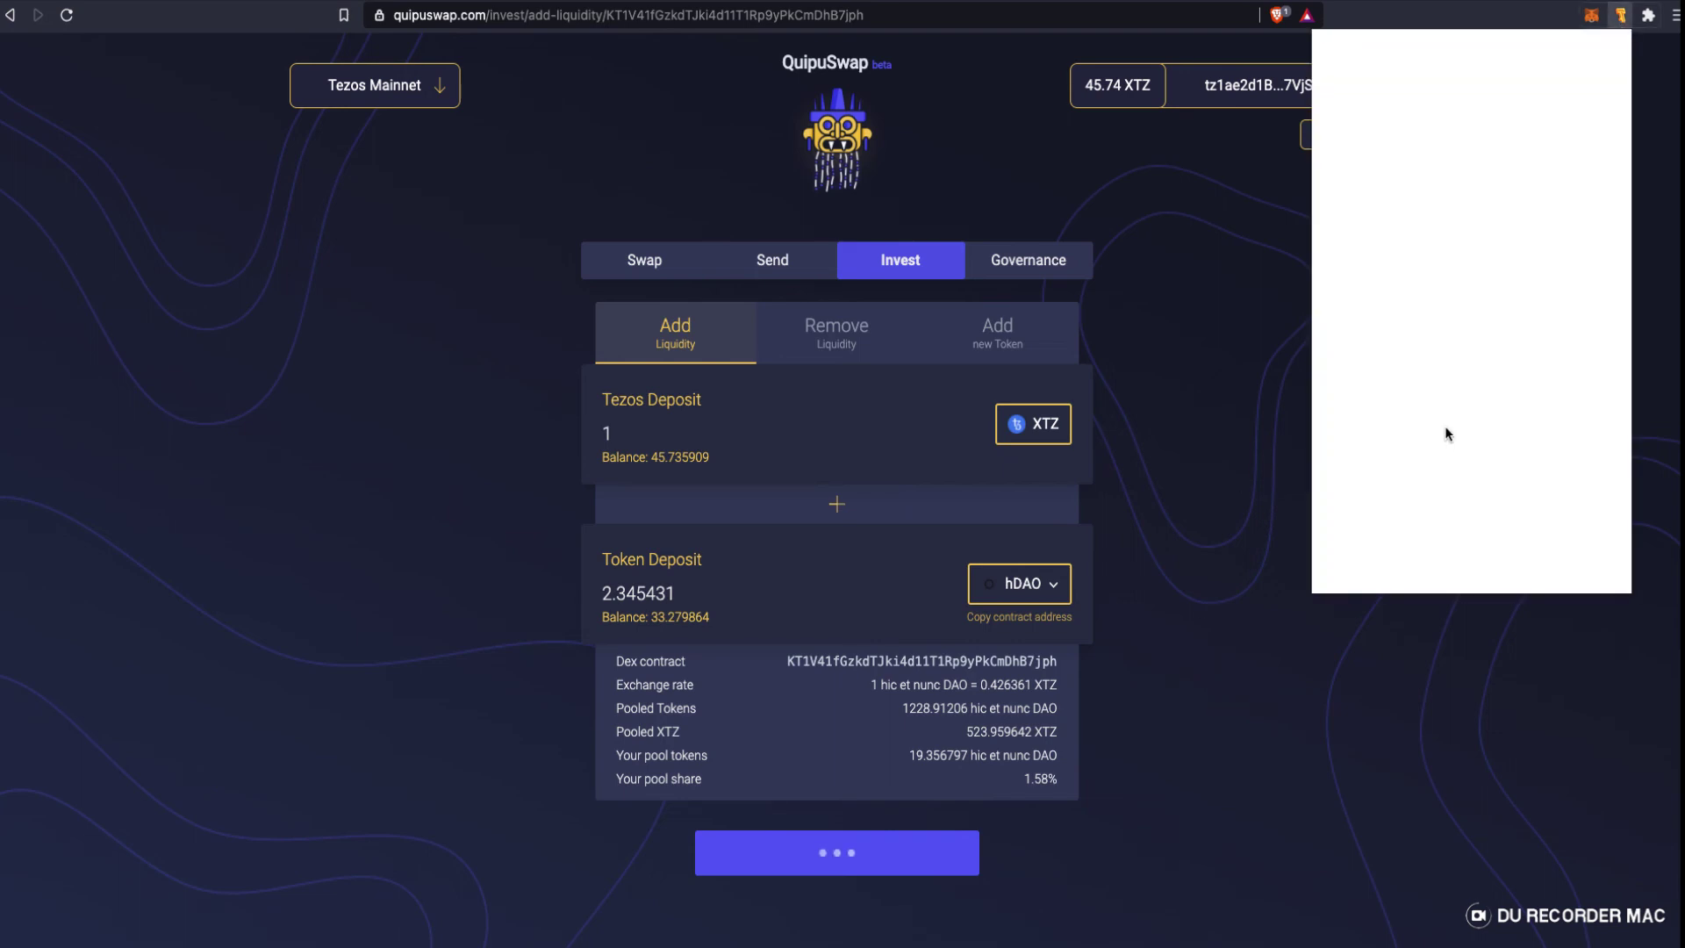
left_click(1577, 387)
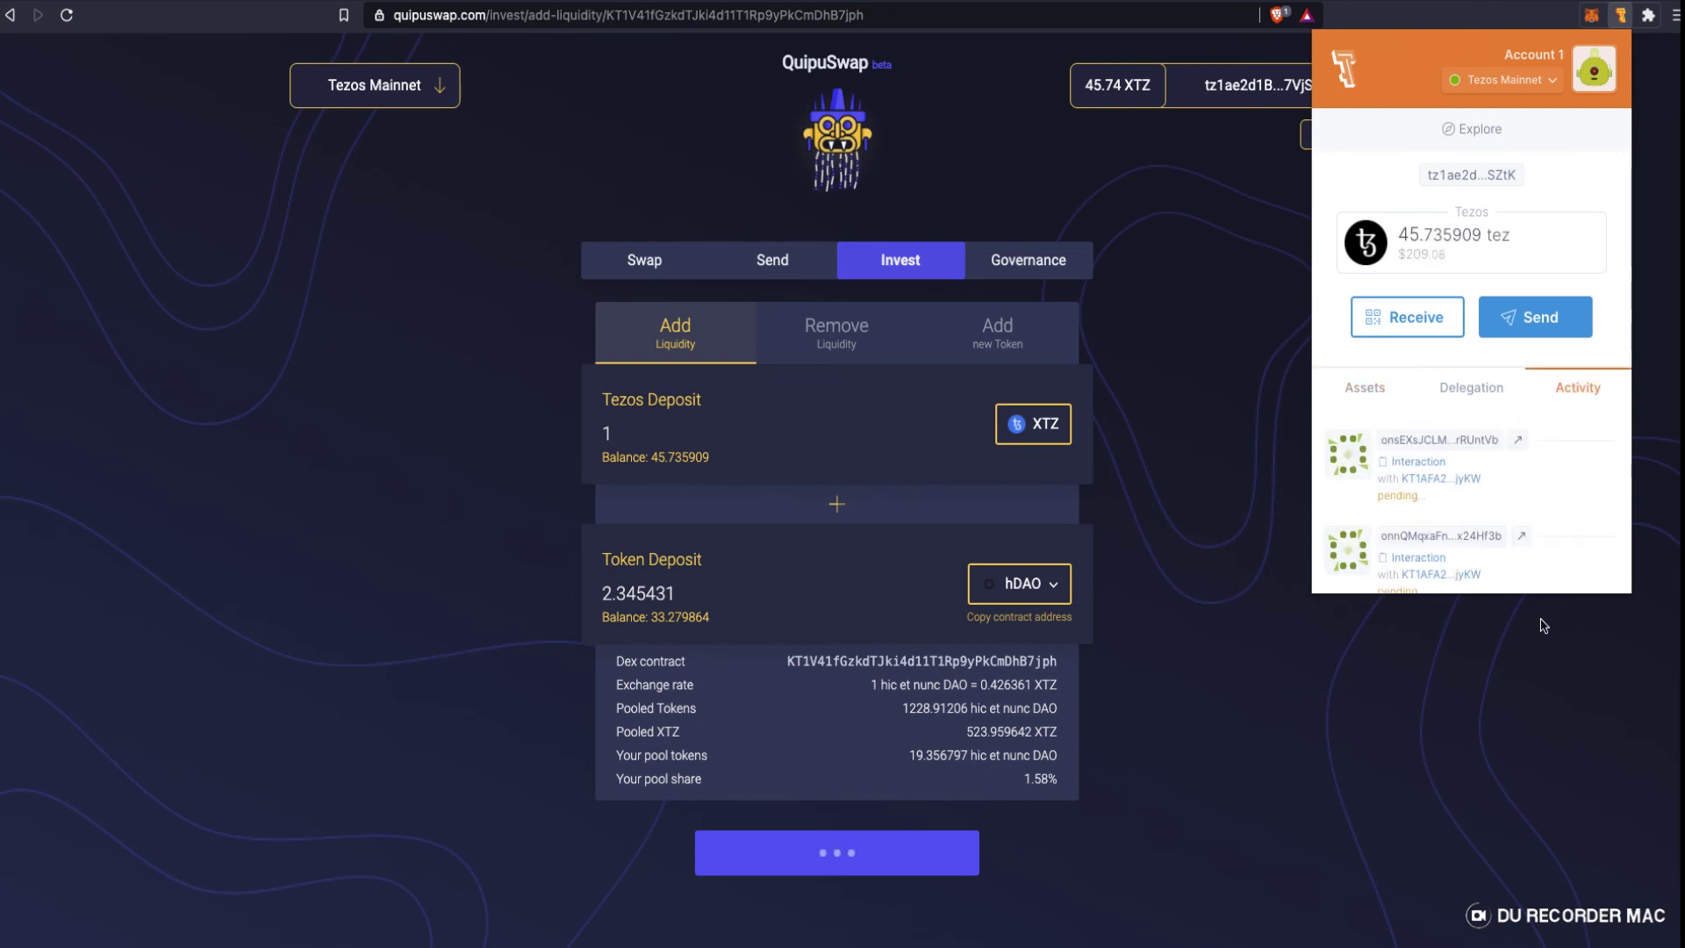
scroll(1537, 540, "down", 2)
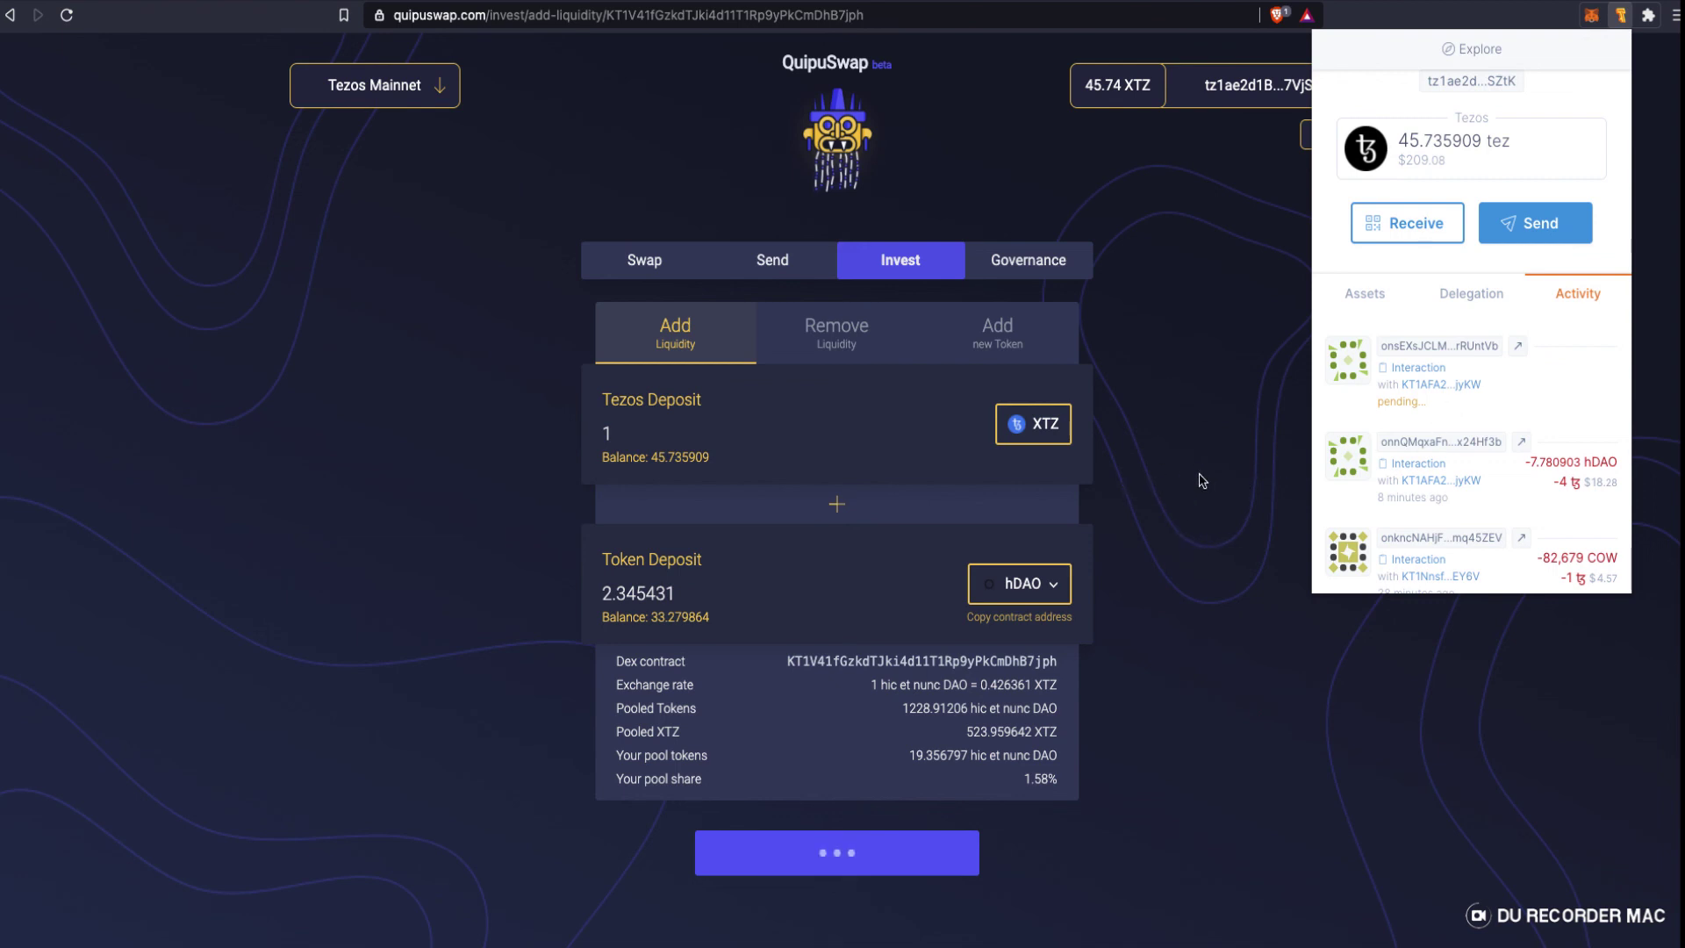
left_click(1274, 383)
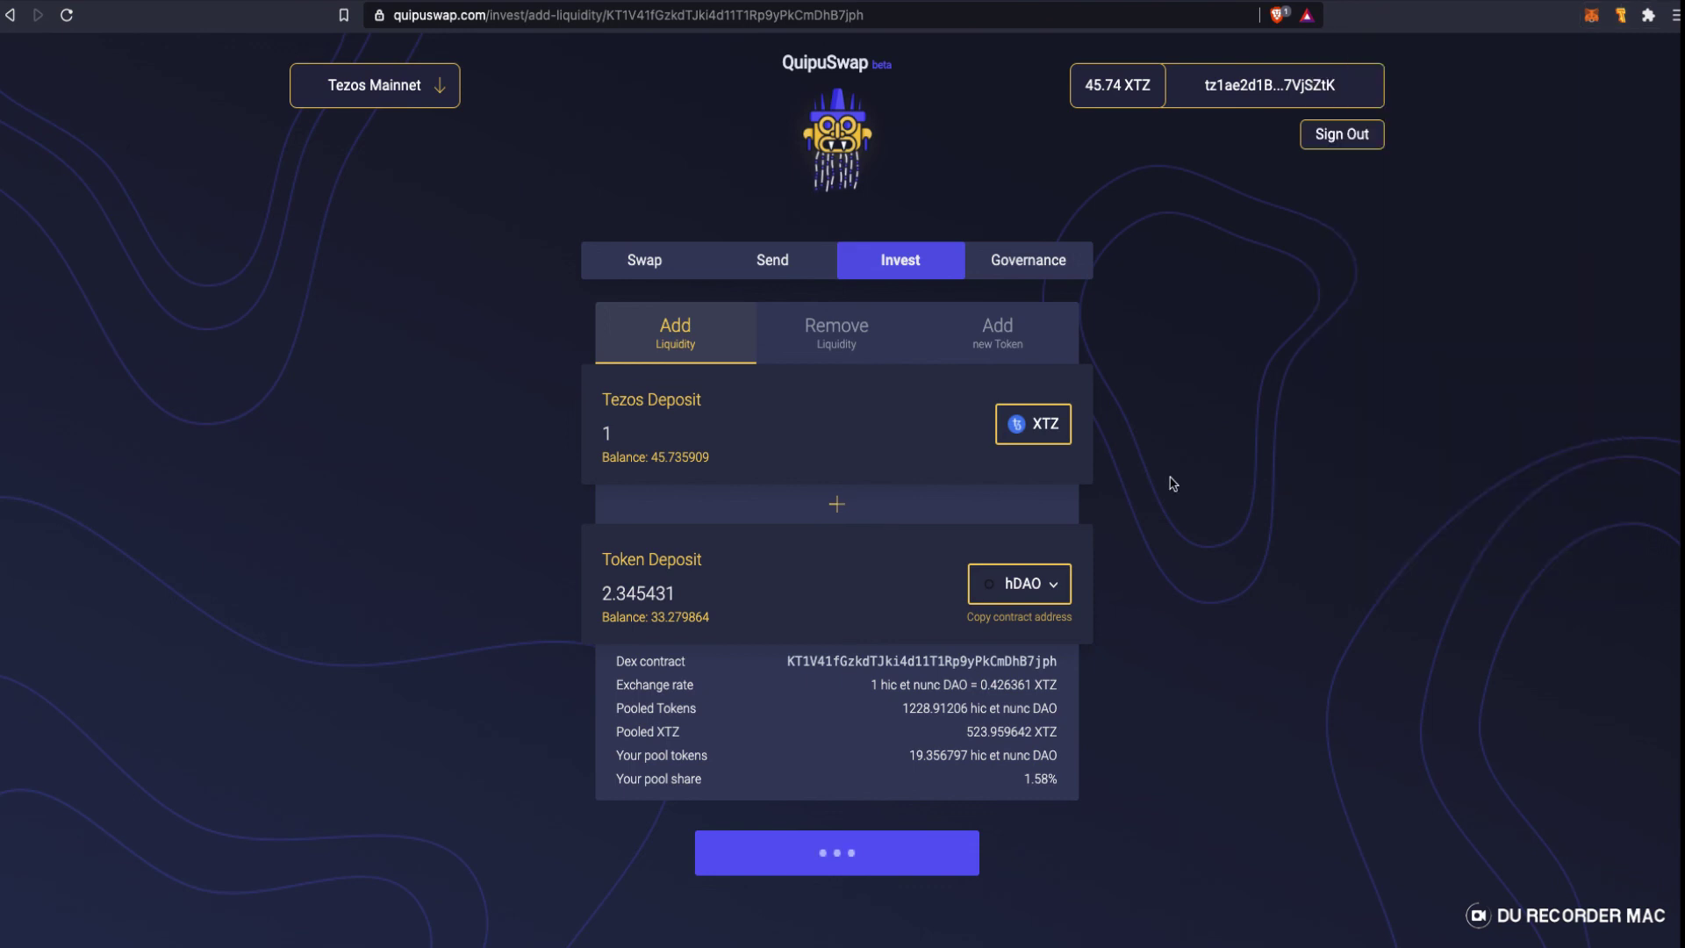